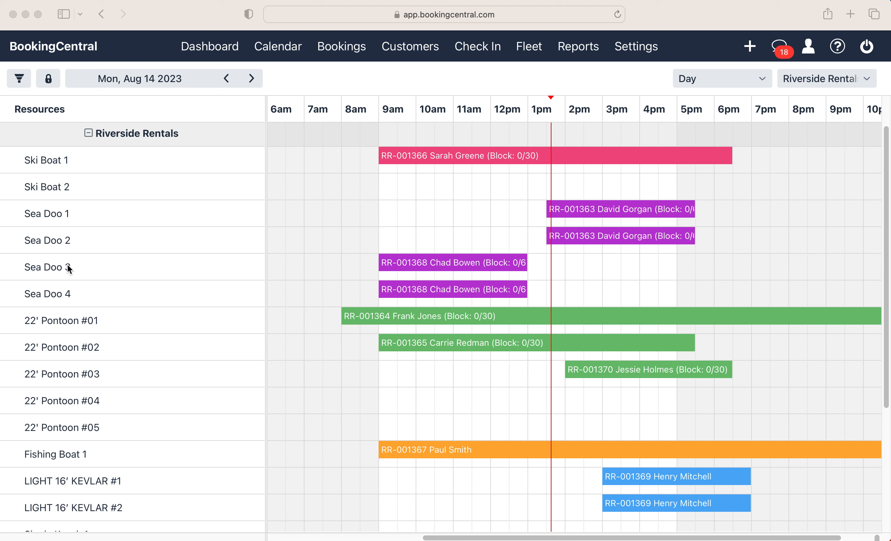
- Open the calendar and switch it to the Month view to look over the August 2023 bookings
click(277, 50)
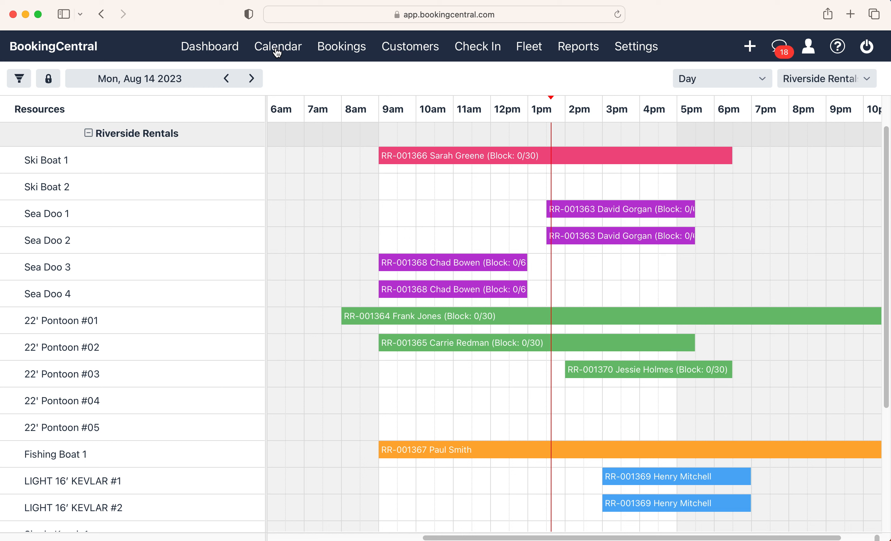
click(758, 78)
click(719, 127)
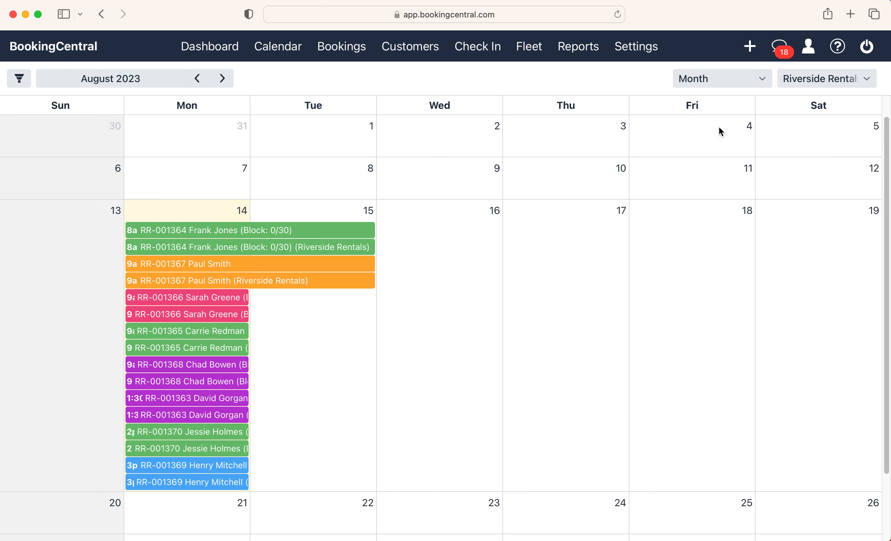
mouse_move(339, 453)
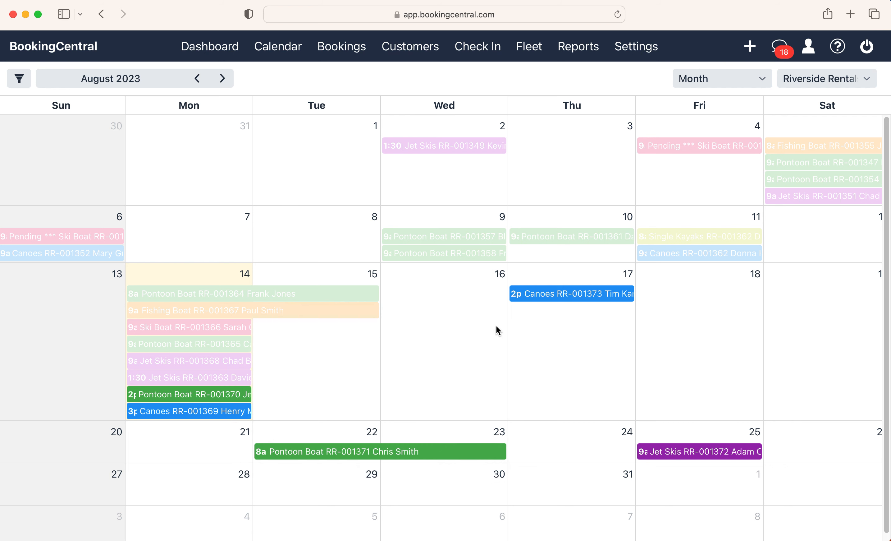
- Switch the calendar to the Resources Day view for Monday, August 14, 2023
click(765, 80)
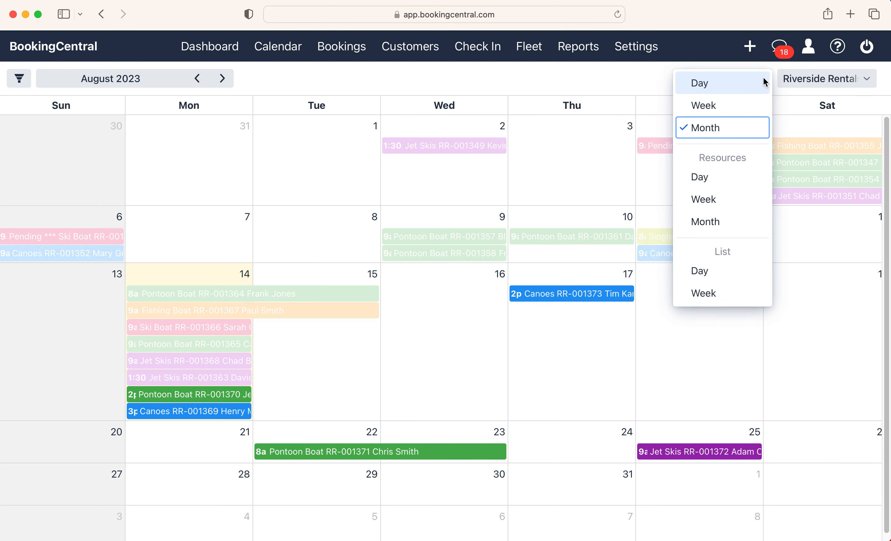
click(705, 178)
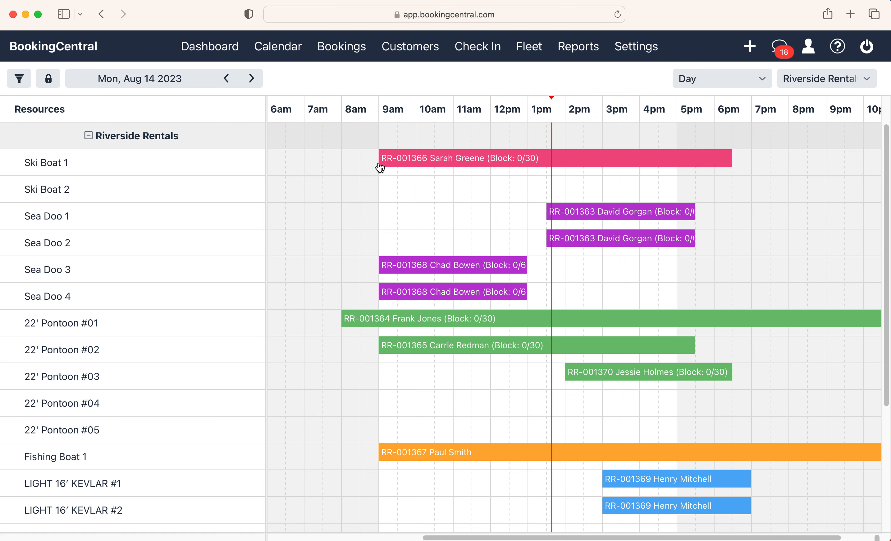
mouse_move(386, 164)
- Start a resource block for Blue Lake and set its start to 8/14/2023 at 12:00 AM
click(49, 80)
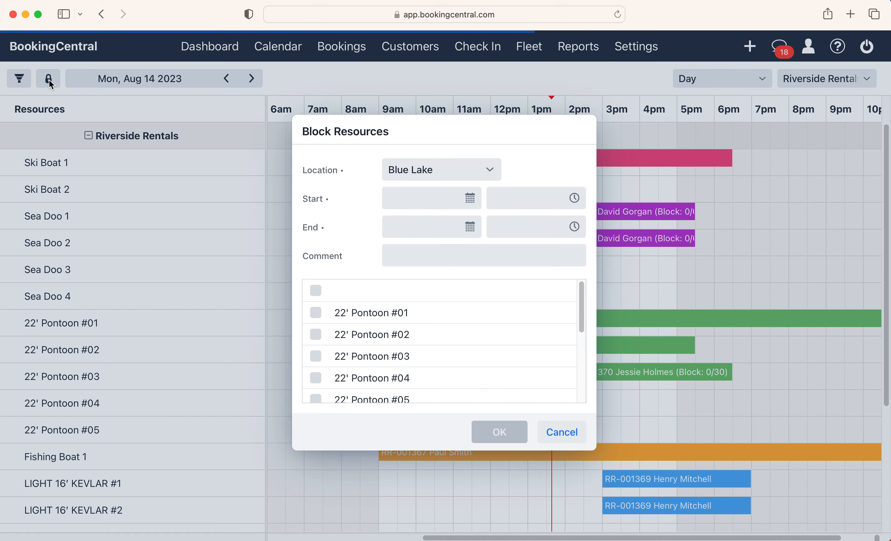
click(49, 80)
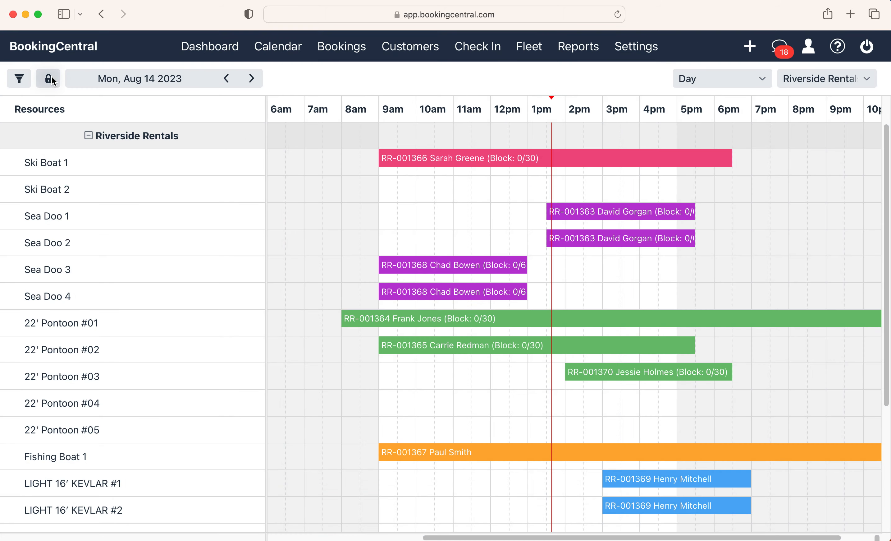
click(52, 77)
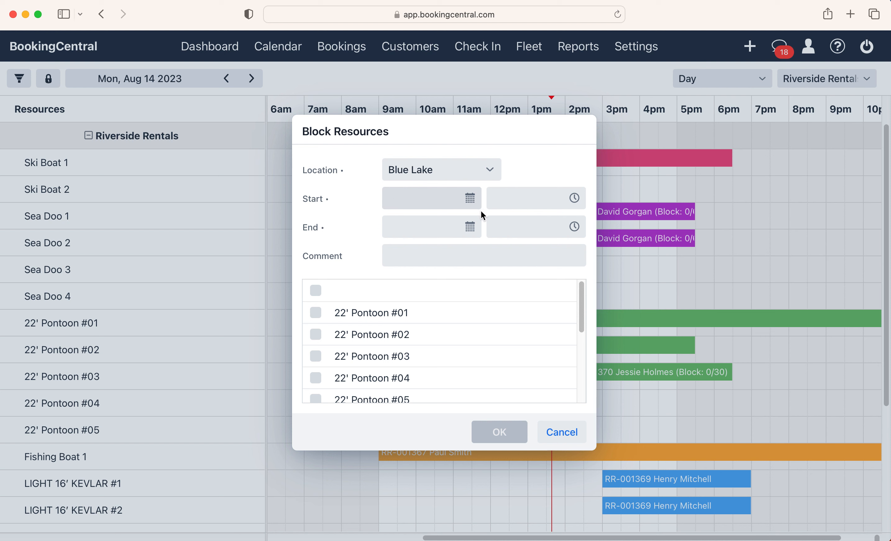
click(470, 199)
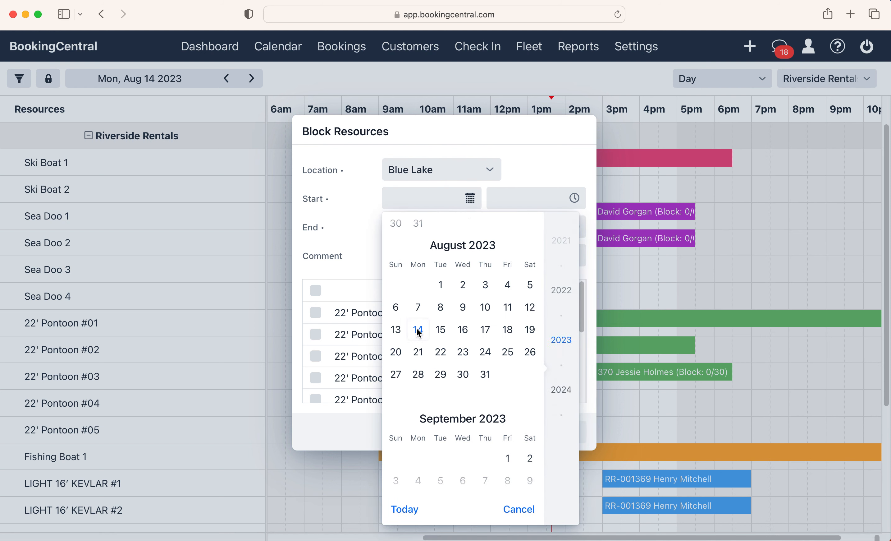
click(419, 329)
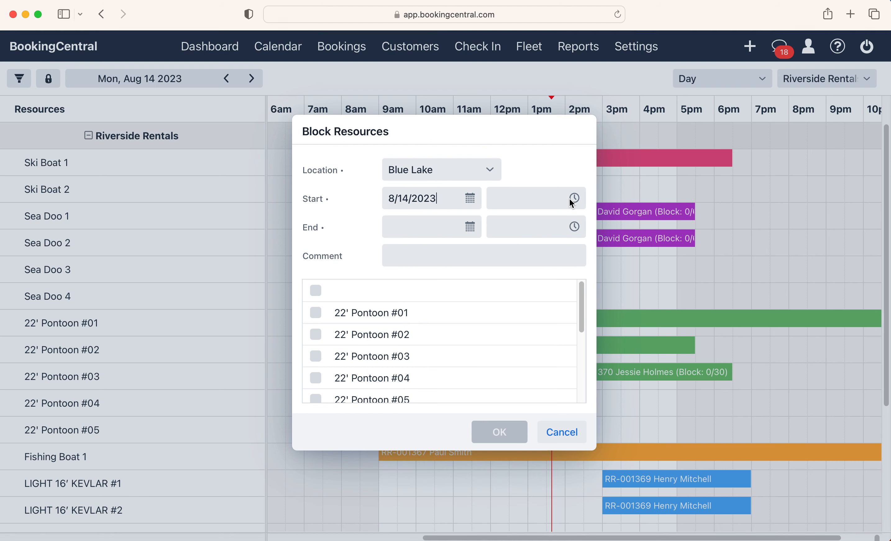
click(574, 197)
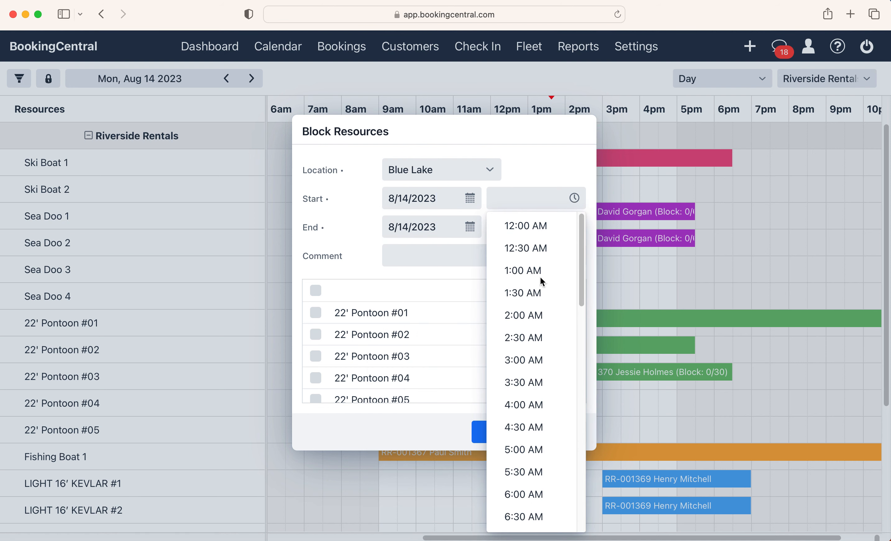
click(510, 230)
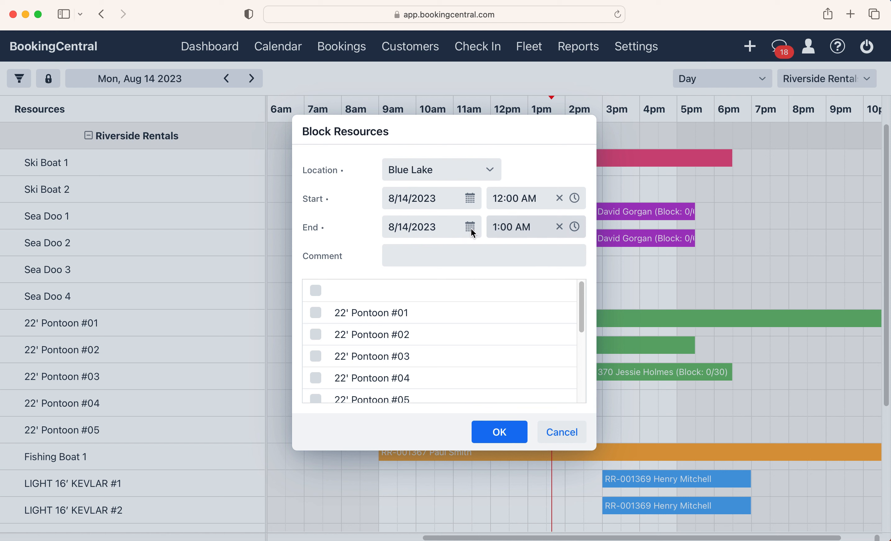
- Set the end date of the resource block to 8/18/2023
click(471, 228)
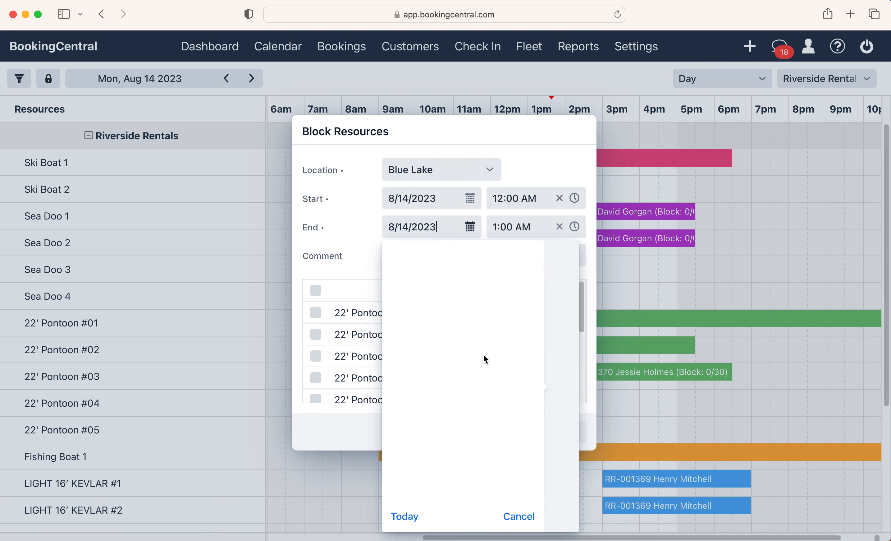
click(483, 355)
click(471, 225)
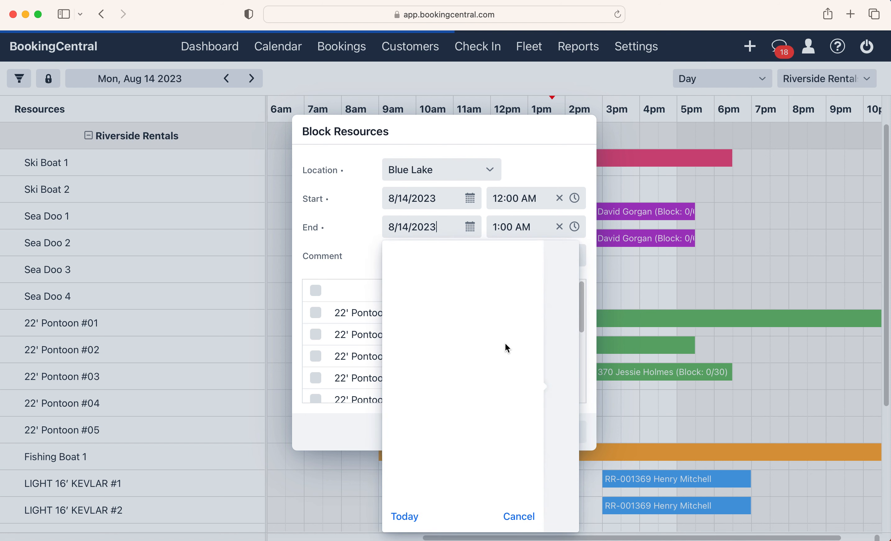
click(509, 357)
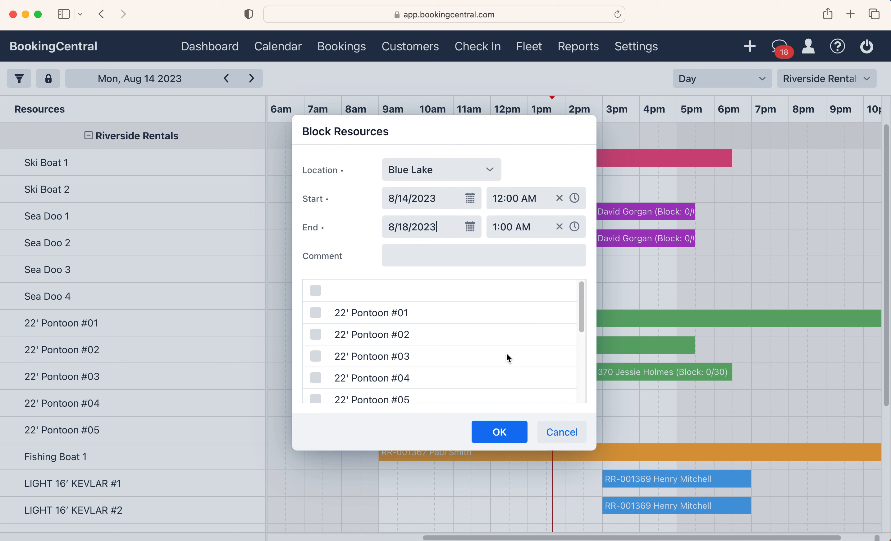
- Enter the comment "damaged", select 22' Pontoon #04 as the resource and save the block
click(440, 256)
text(damaged)
click(315, 378)
click(500, 433)
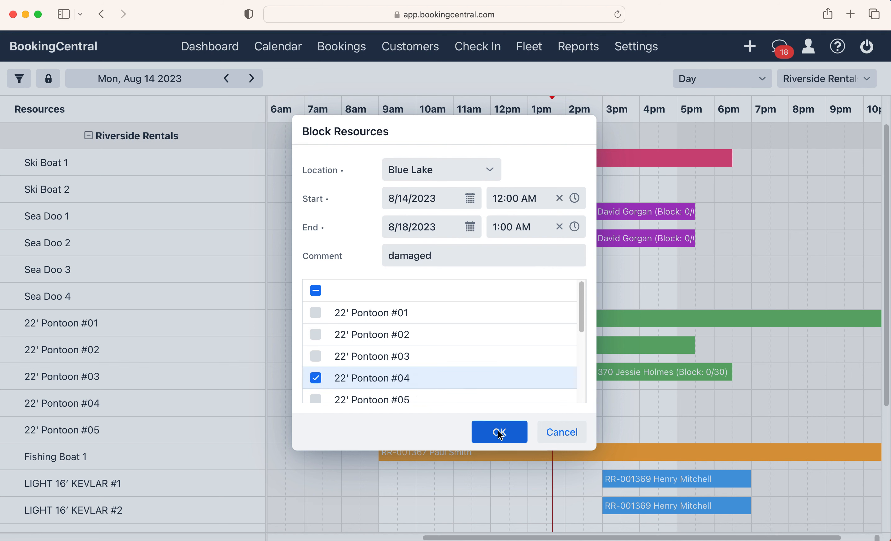
click(499, 431)
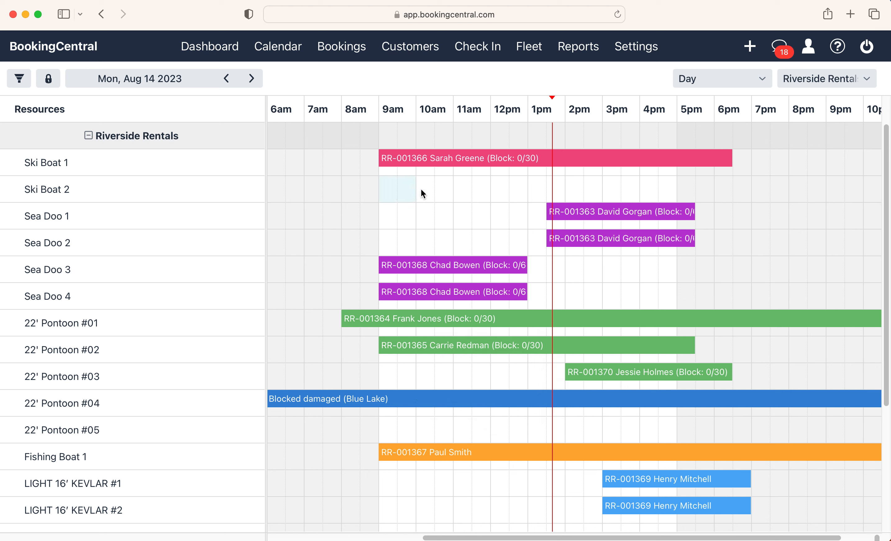
- Block Ski Boat 2 on August 14 from 9:00 AM to 1:00 PM with the Manual Block comment
drag(421, 189, 522, 187)
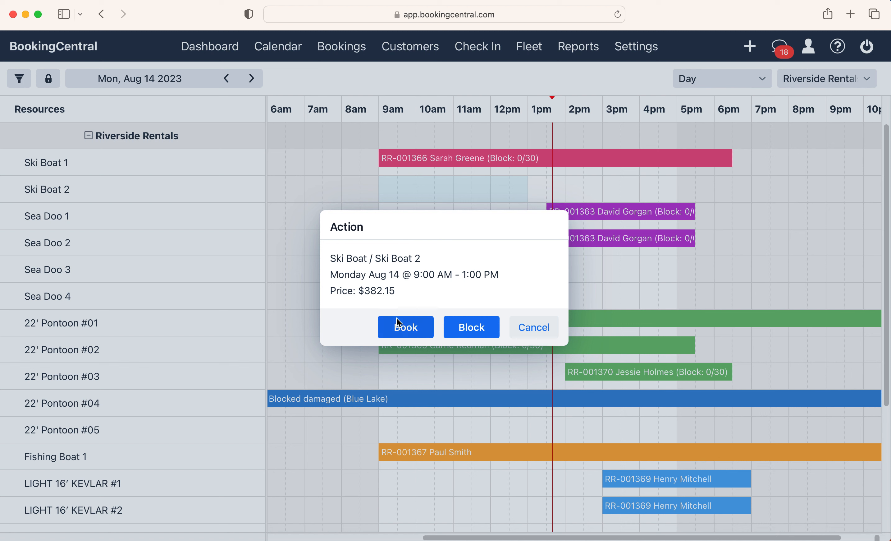
click(471, 327)
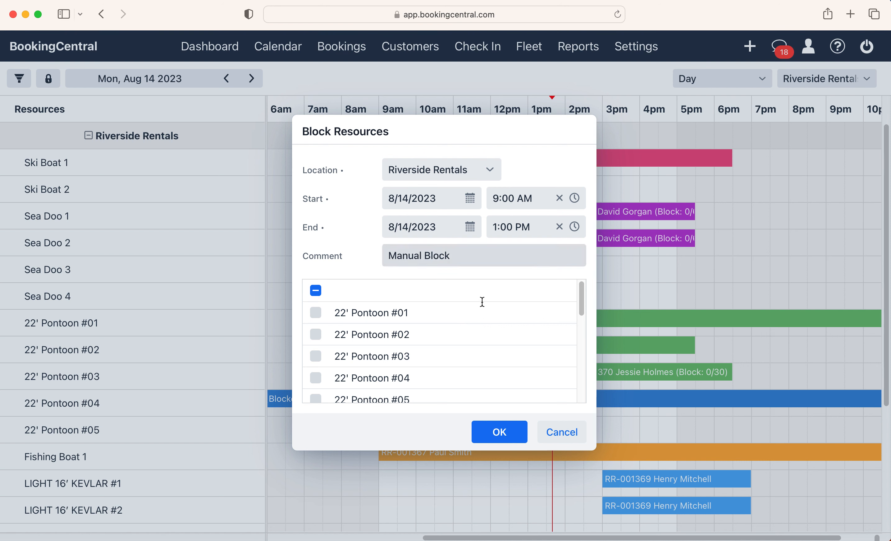
scroll(472, 346, down, 8)
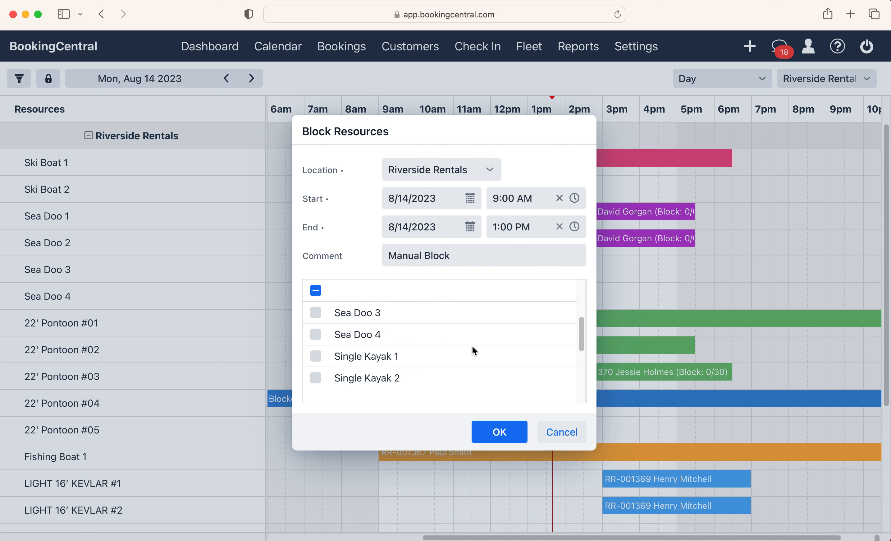
scroll(473, 346, down, 4)
click(473, 348)
scroll(388, 345, down, 1)
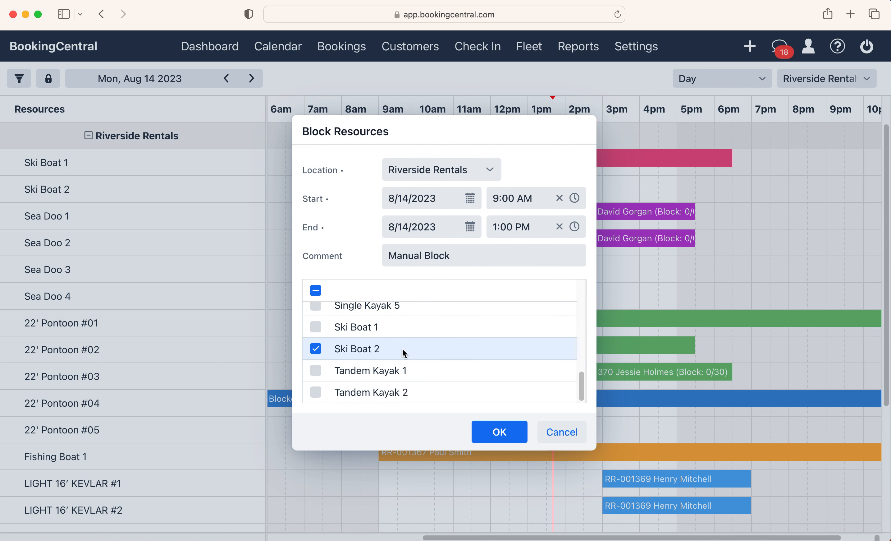
click(504, 433)
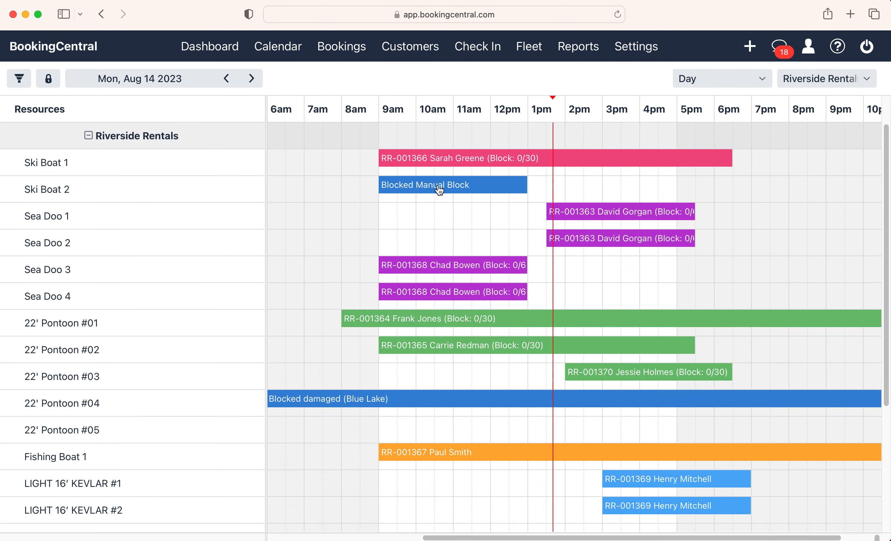
- Extend the Ski Boat 2 manual block by setting its end date to 8/15/2023, and save it
mouse_move(439, 188)
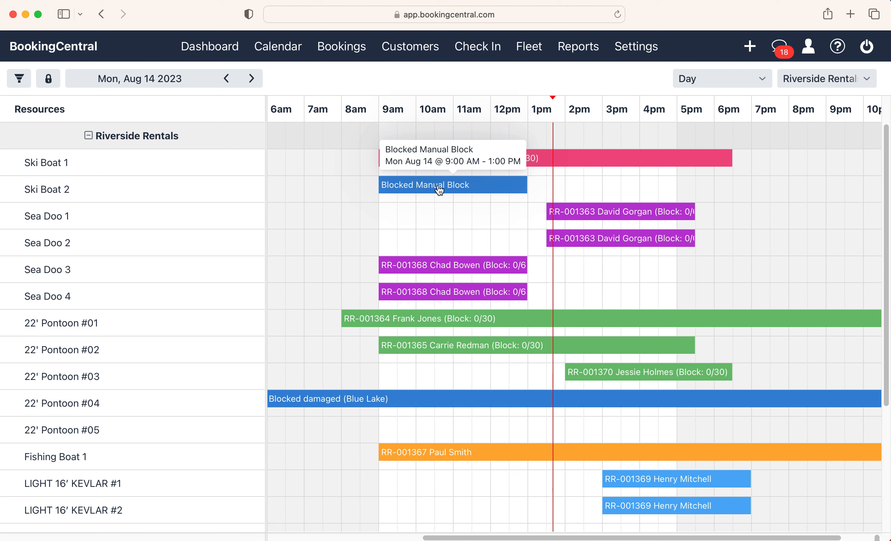
click(470, 189)
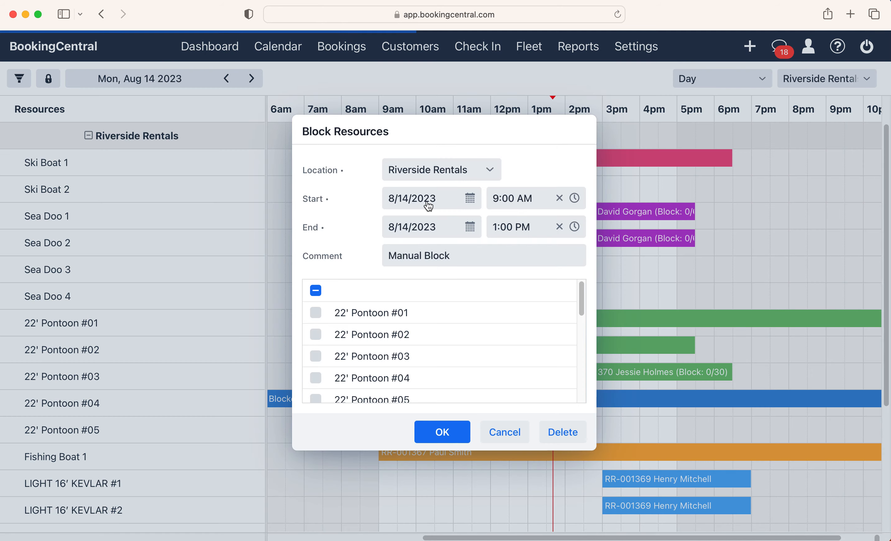
click(471, 229)
click(471, 231)
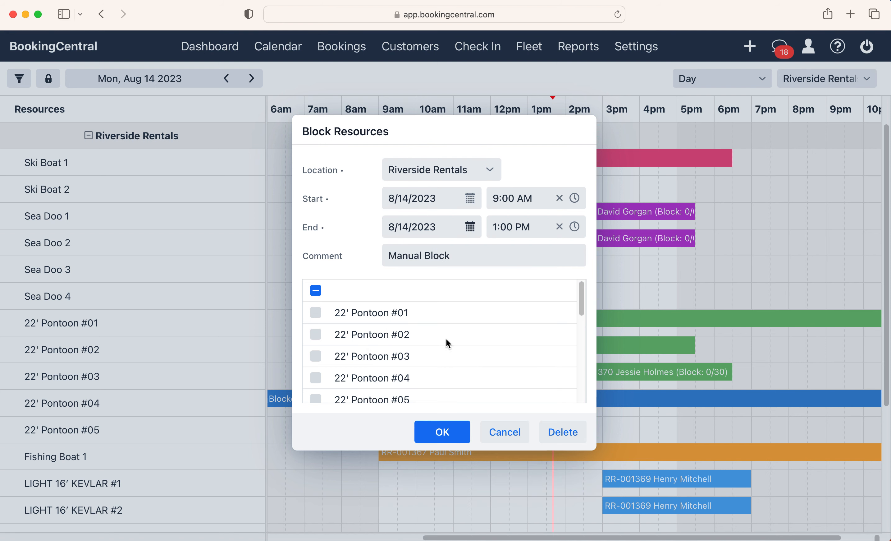
click(472, 227)
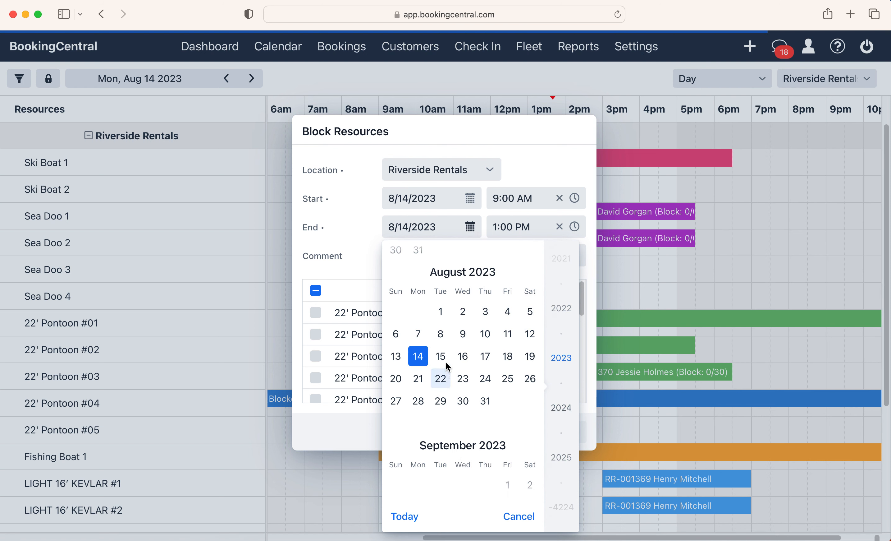
click(440, 356)
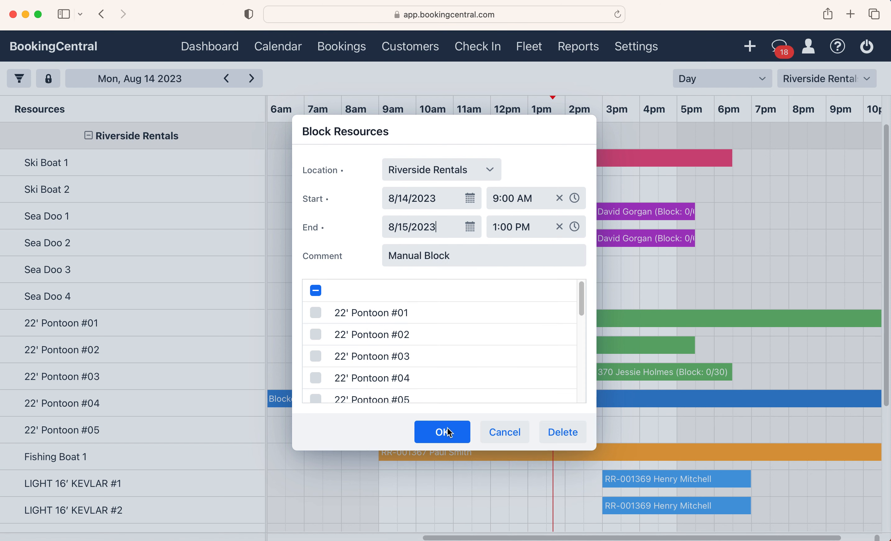
click(491, 425)
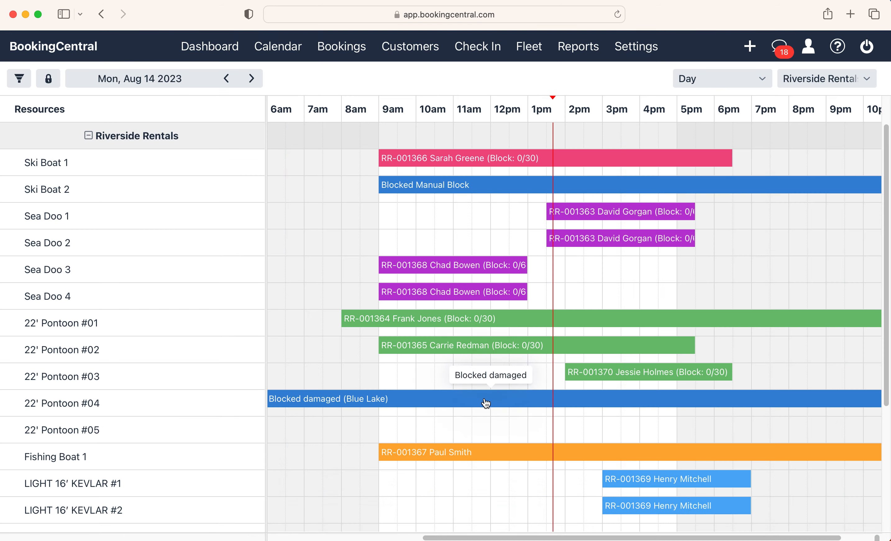
- Delete the "damaged" block on 22' Pontoon #04
double_click(468, 401)
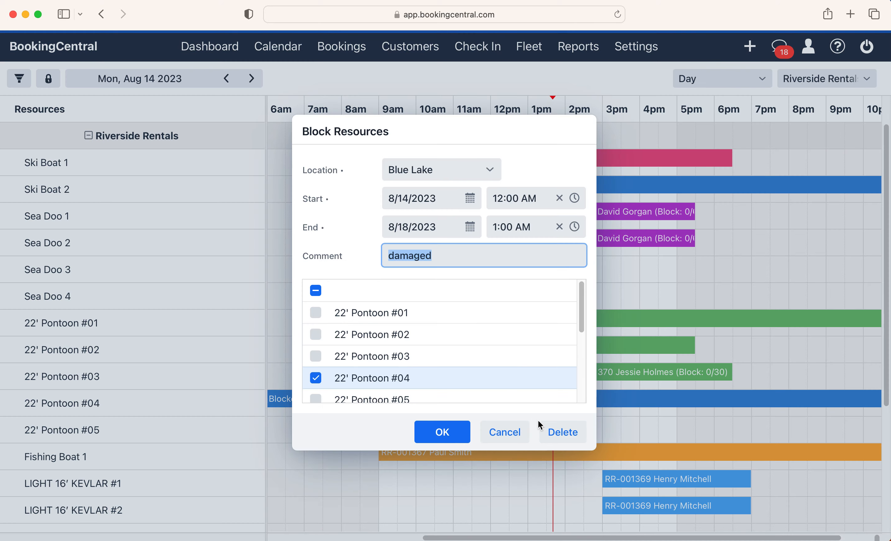
click(568, 432)
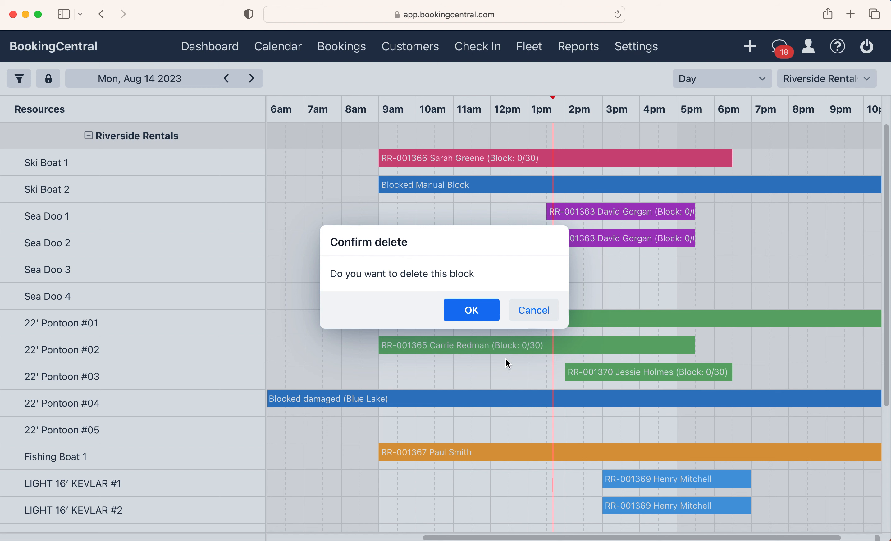
click(471, 311)
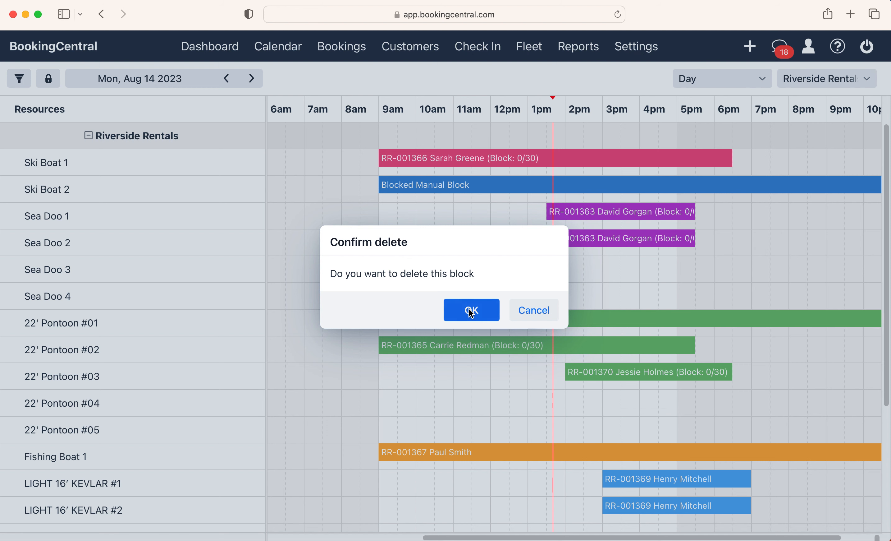